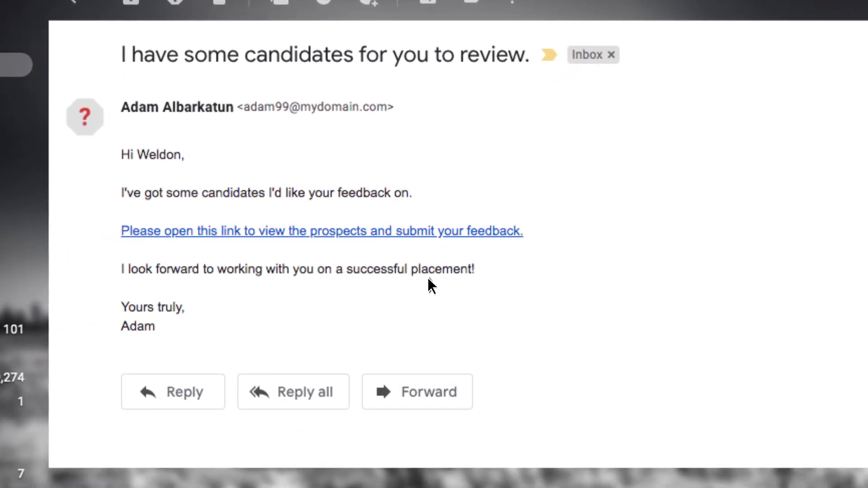
Step: Open the review page, view the second and third candidates, and show the third's 7-page Skills Checklist
{"action": "left_click", "coordinate": [320, 232]}
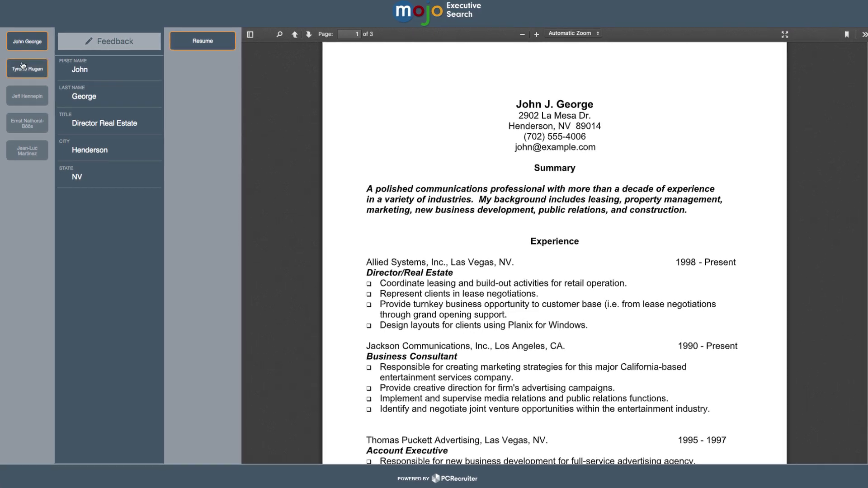
{"action": "left_click", "coordinate": [24, 70]}
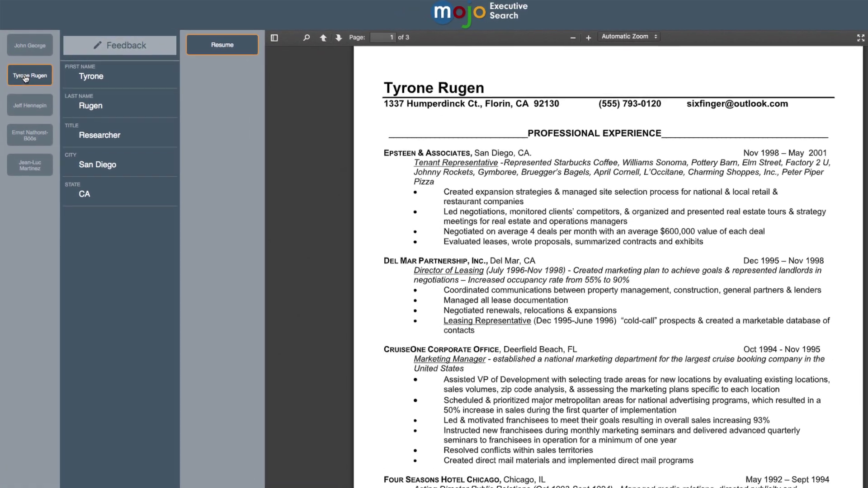
{"action": "left_click", "coordinate": [32, 115]}
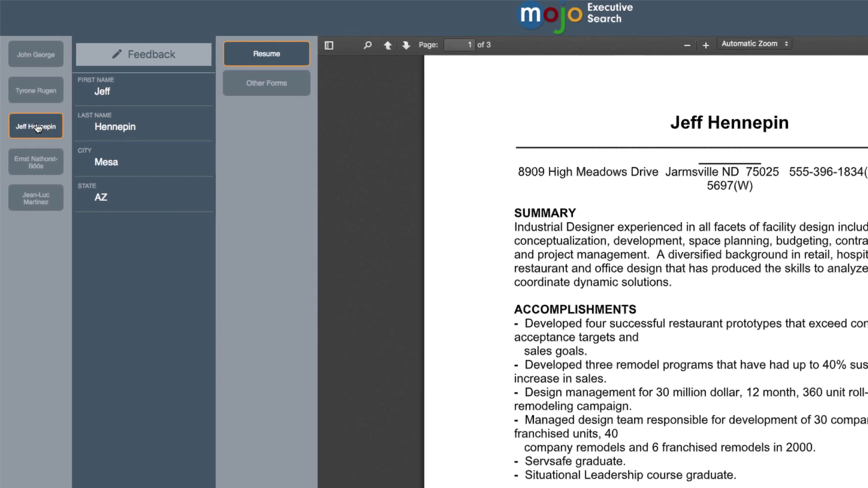
{"action": "left_click", "coordinate": [267, 89]}
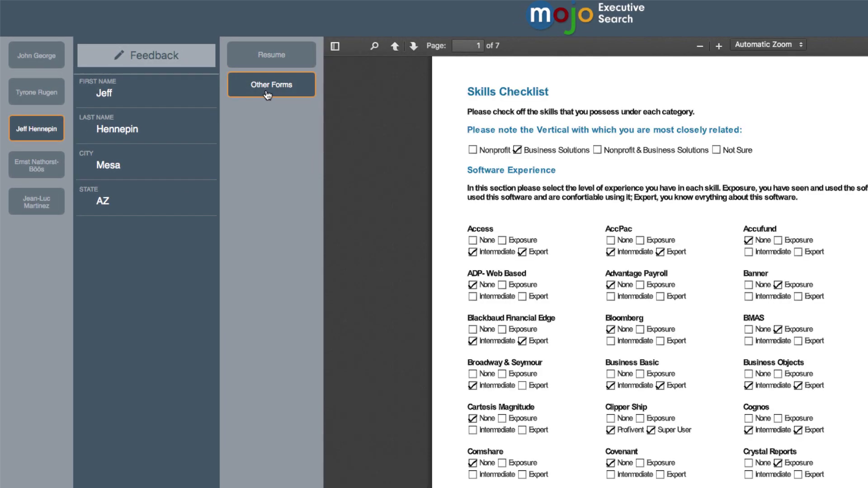
Step: Submit feedback on the third candidate with reviewer name and email, a call-him comment, and a high star rating
{"action": "left_click", "coordinate": [194, 64]}
{"action": "left_click_drag", "start_coordinate": [473, 72], "coordinate": [168, 140]}
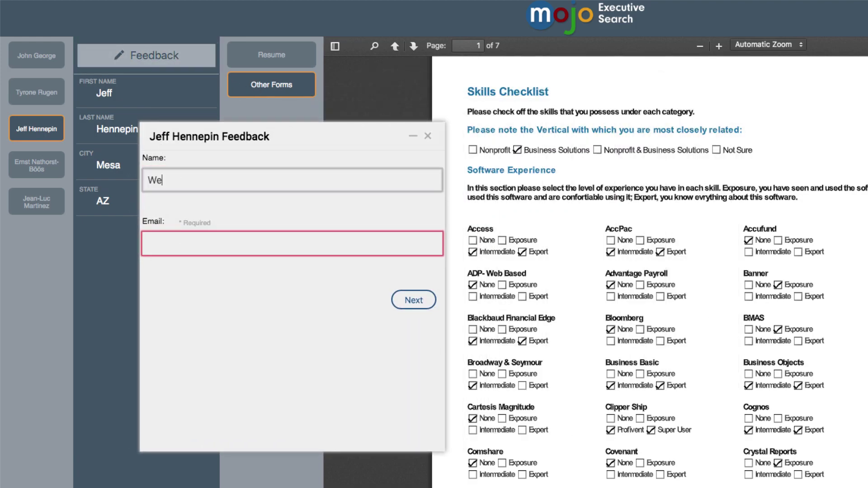
{"action": "key", "text": "Tab"}
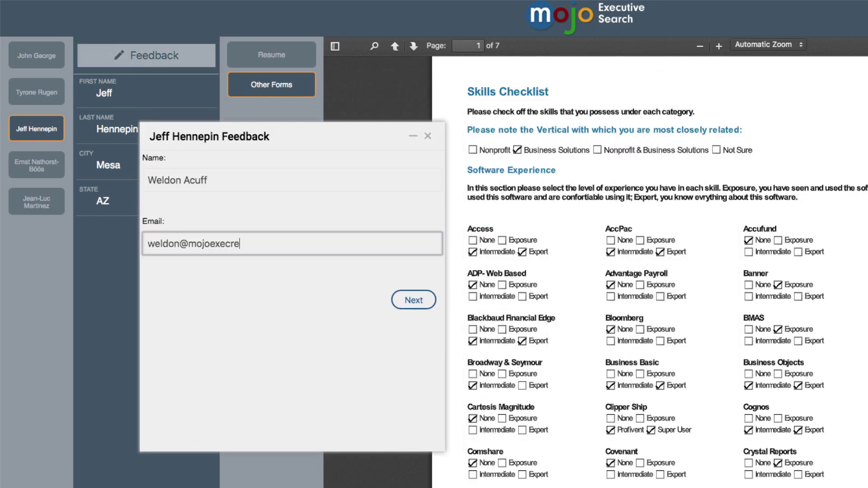
{"action": "left_click", "coordinate": [413, 300]}
{"action": "type", "text": "I think Jeff might be a great fit here. Can we call him?"}
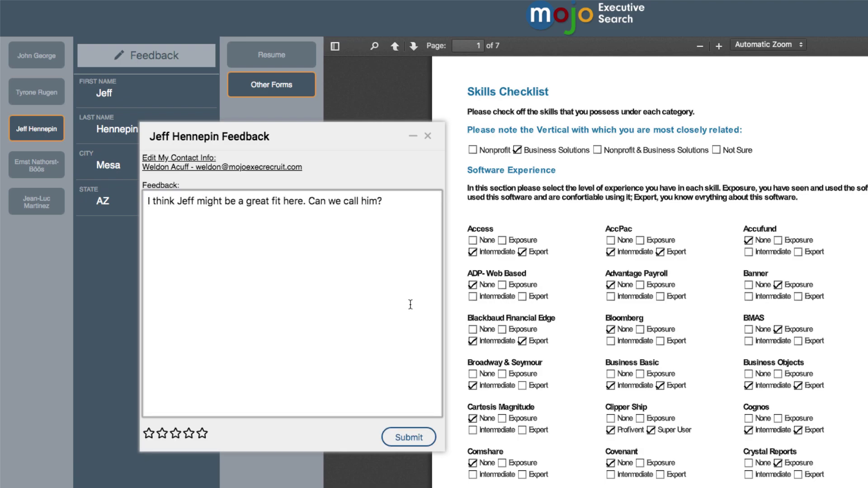
{"action": "left_click", "coordinate": [200, 436]}
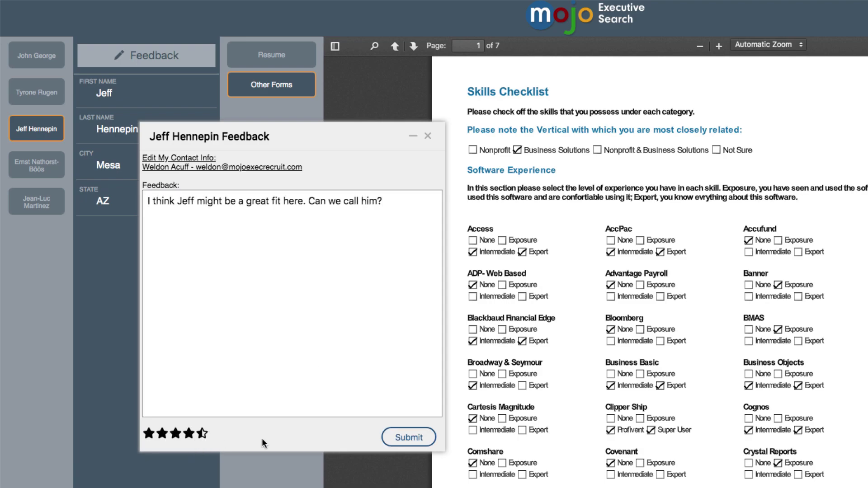
{"action": "left_click", "coordinate": [402, 439]}
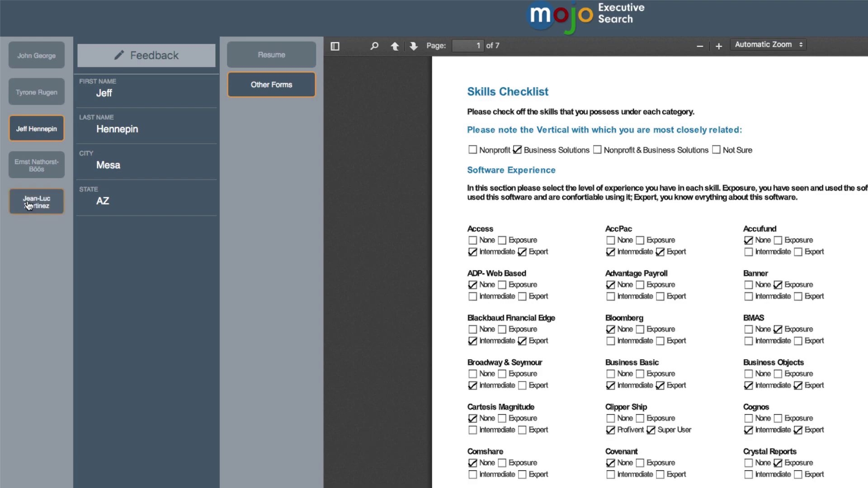
Step: Switch to the last candidate from Paris and begin a feedback comment reading 'Good'
{"action": "left_click", "coordinate": [28, 202]}
{"action": "left_click", "coordinate": [117, 58]}
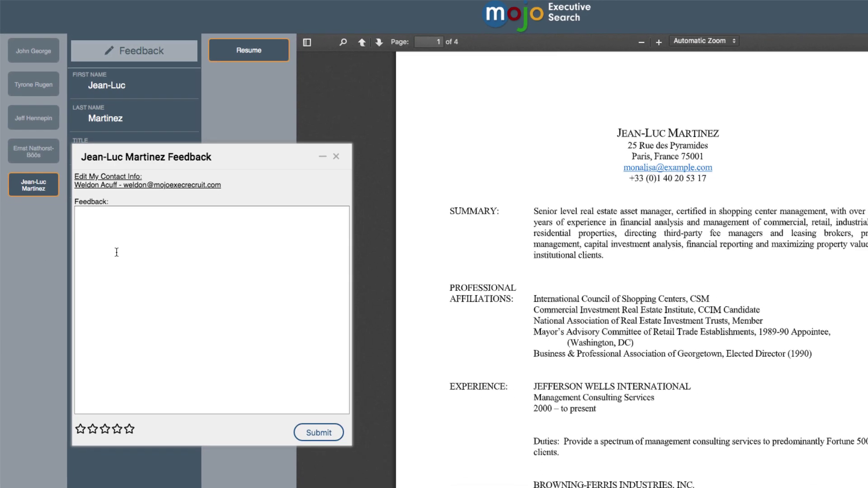
{"action": "left_click", "coordinate": [116, 251]}
{"action": "type", "text": "Good"}
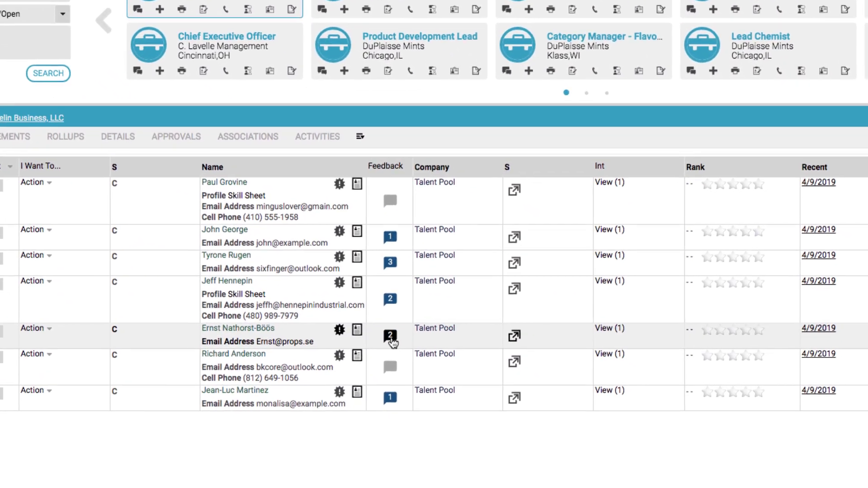
Step: Read the fifth candidate's feedback, including the Candidate 2 presentation's, then close it
{"action": "left_click", "coordinate": [391, 339]}
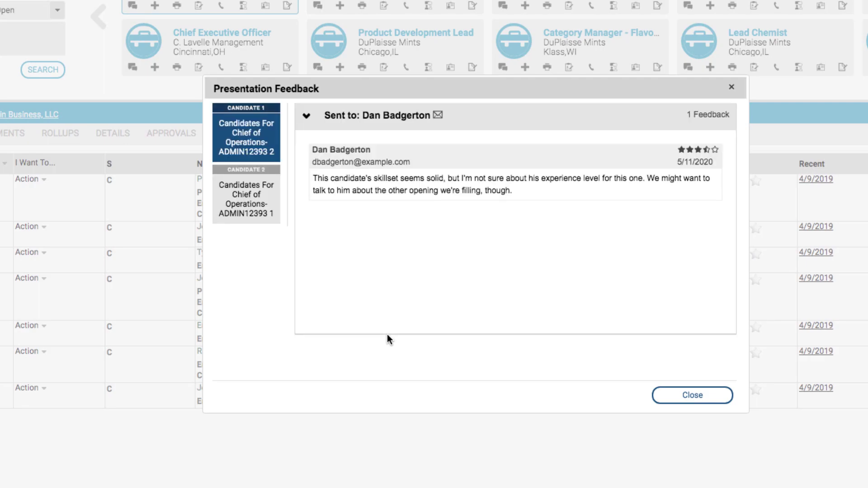
{"action": "left_click", "coordinate": [243, 210]}
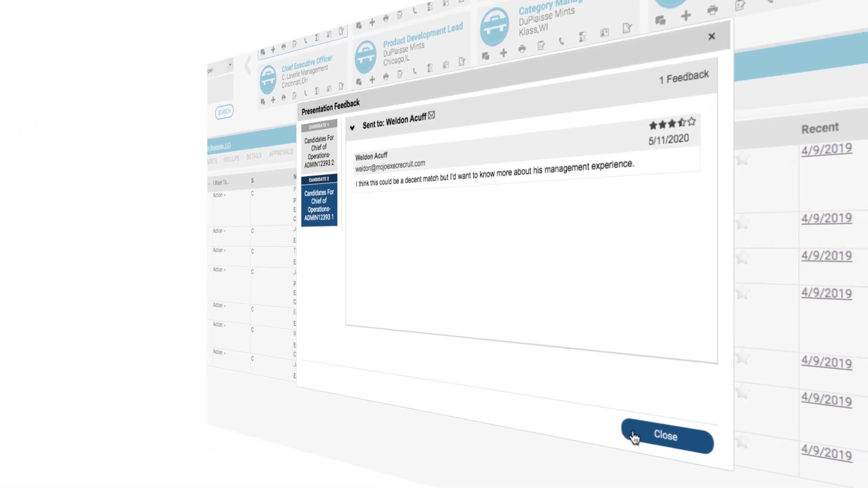
{"action": "left_click", "coordinate": [665, 400]}
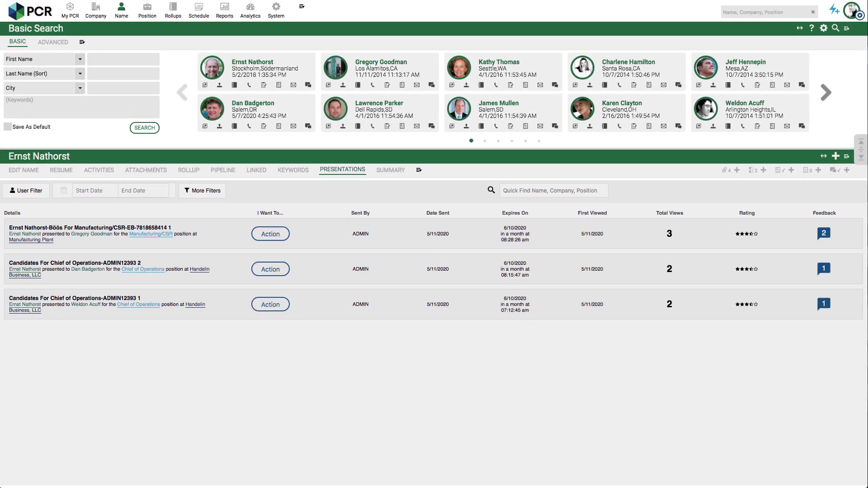
Step: Open the third presentation's Action menu and dismiss it again
{"action": "left_click", "coordinate": [272, 305]}
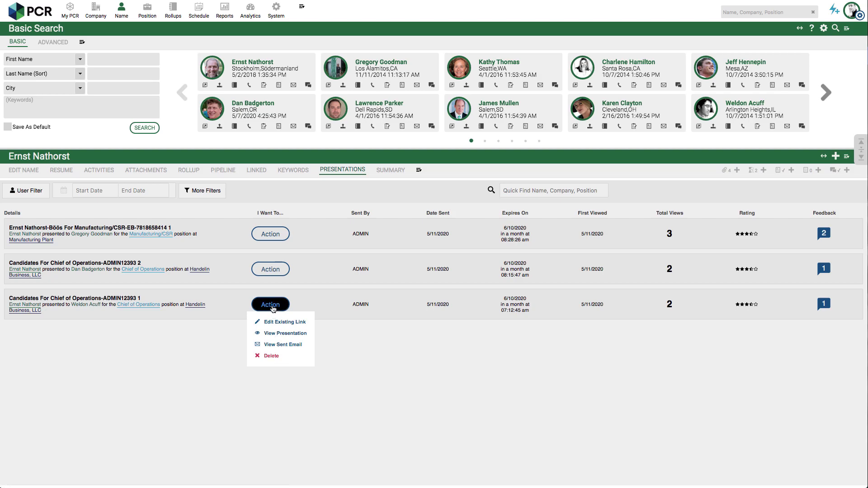
{"action": "left_click", "coordinate": [272, 308]}
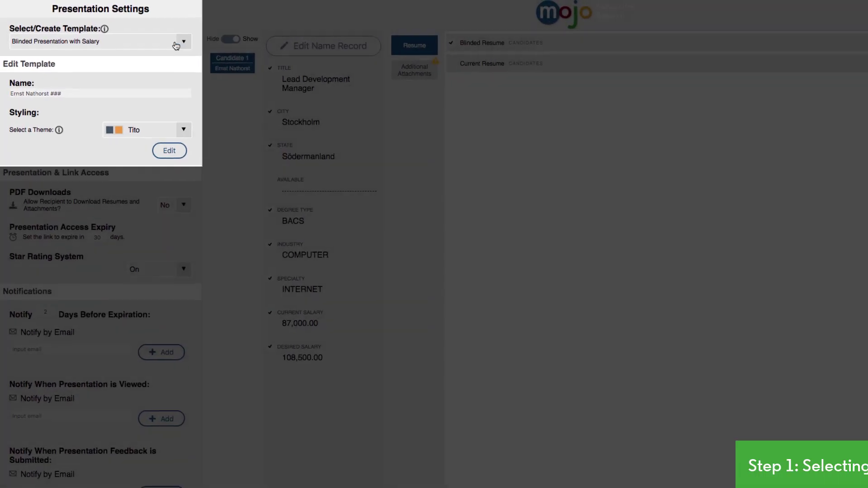
Step: Choose the Mojo Candidate Presentation template and replace the name with 'Candidate For Consideration'
{"action": "left_click", "coordinate": [164, 37]}
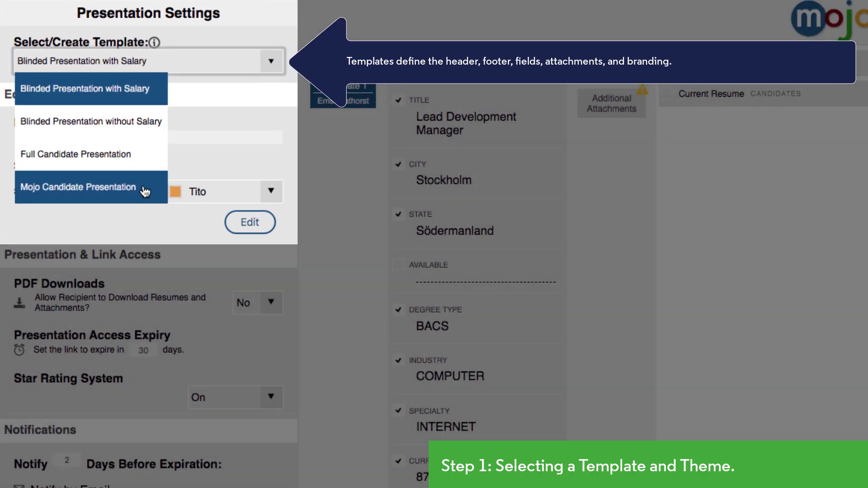
{"action": "left_click", "coordinate": [145, 198]}
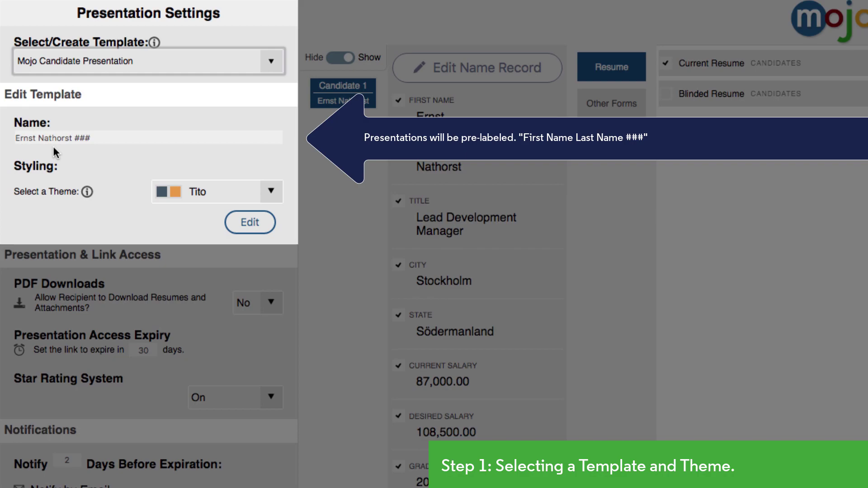
{"action": "left_click", "coordinate": [55, 137]}
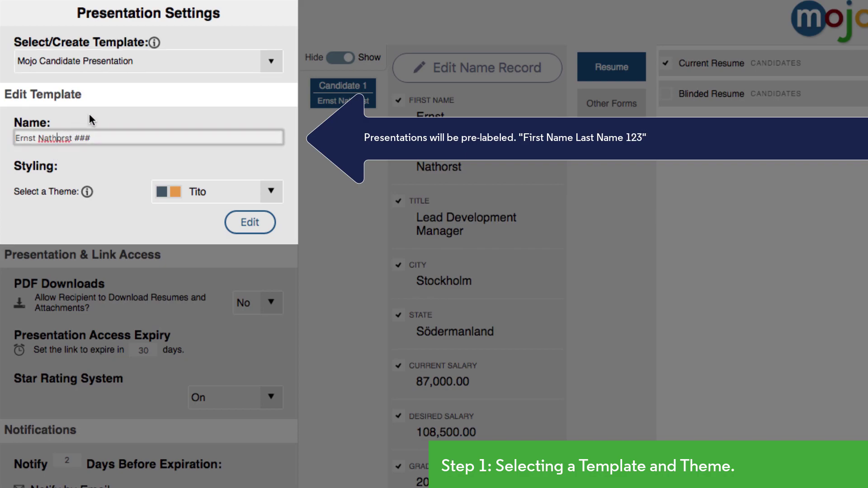
{"action": "key", "text": "ctrl+a"}
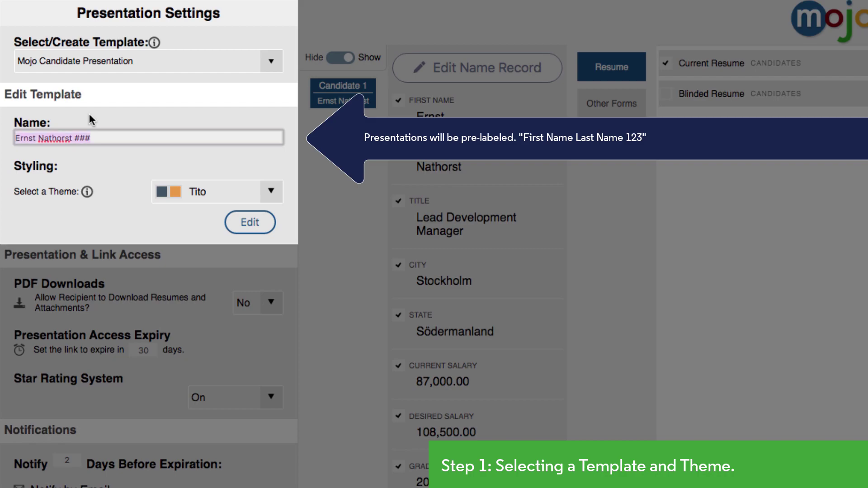
{"action": "type", "text": "Candidate For"}
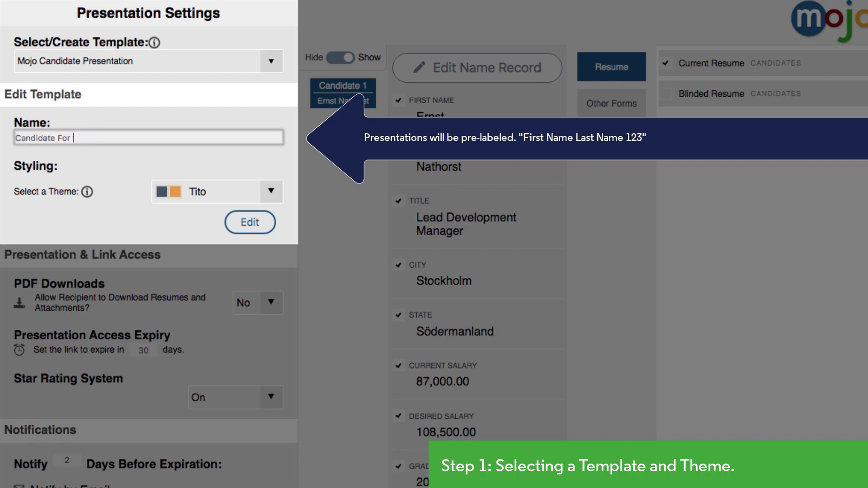
{"action": "type", "text": " Consideration"}
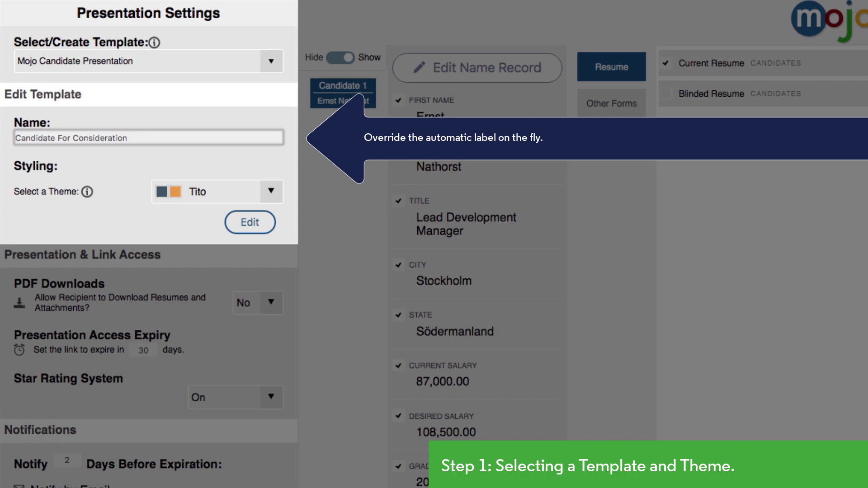
{"action": "left_click", "coordinate": [93, 161]}
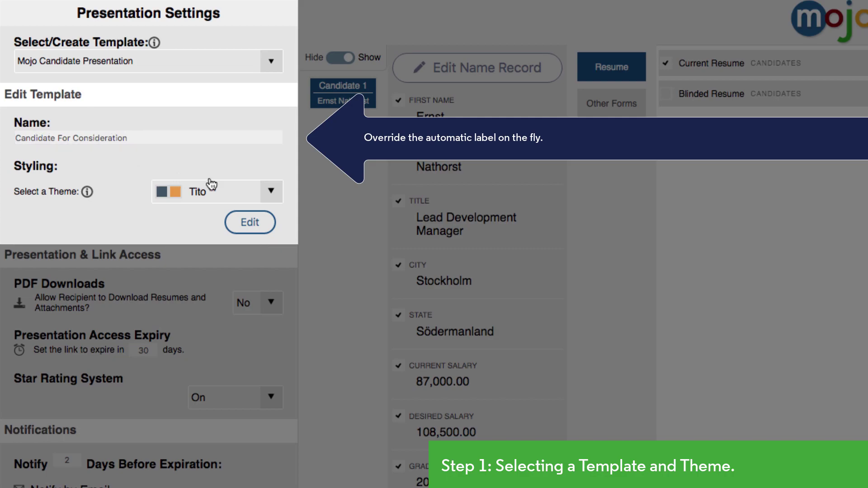
Step: Pick Zoey from the theme list in place of Tito
{"action": "left_click", "coordinate": [270, 193]}
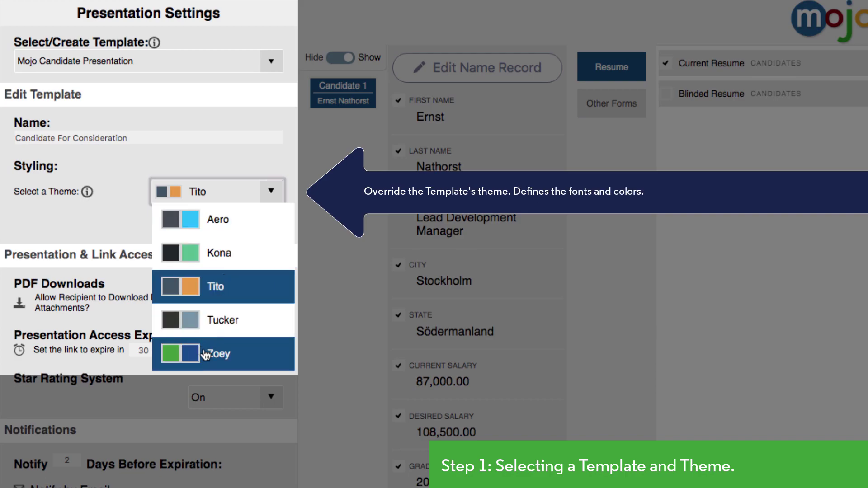
{"action": "left_click", "coordinate": [240, 362]}
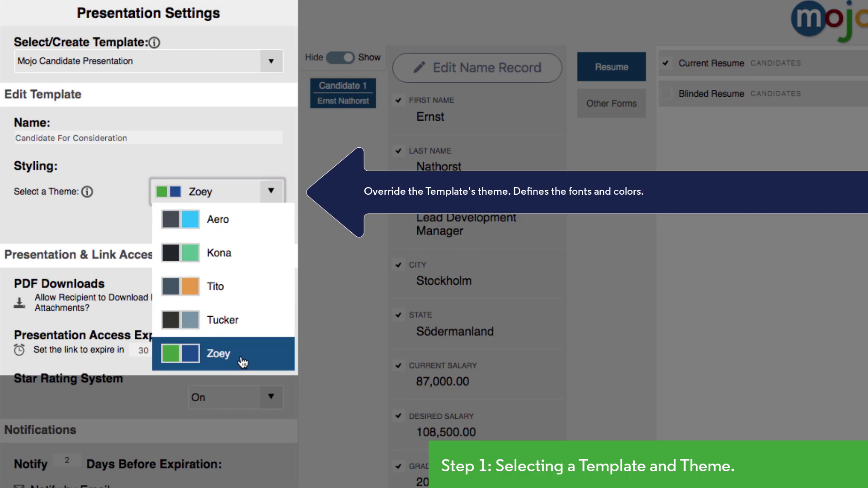
{"action": "left_click", "coordinate": [271, 196]}
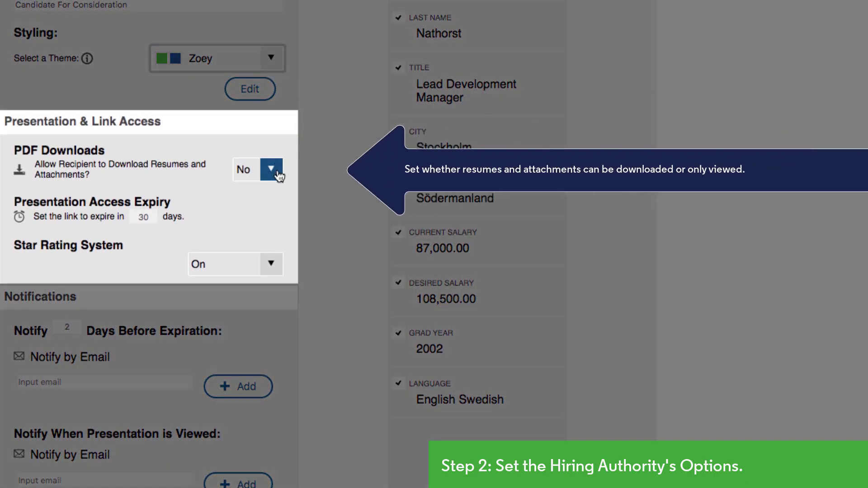
Step: Set PDF Downloads to Yes, link expiry to 10 days, and Star Rating System to Off
{"action": "left_click", "coordinate": [272, 170]}
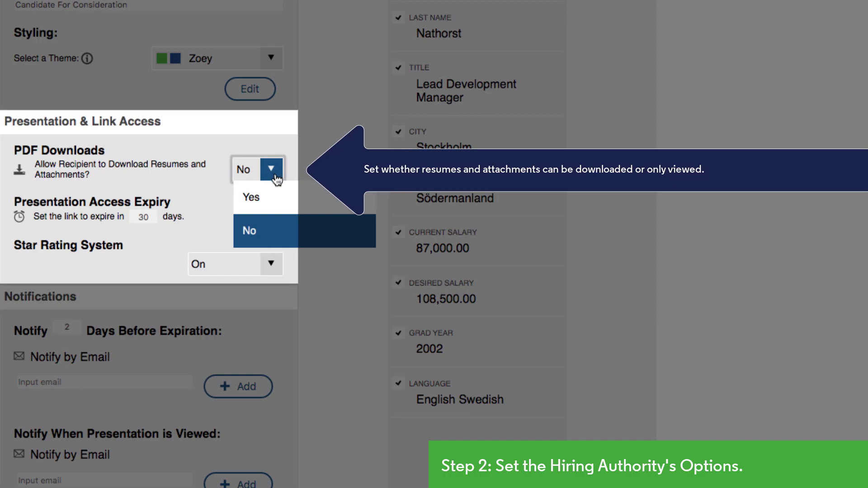
{"action": "left_click", "coordinate": [270, 199]}
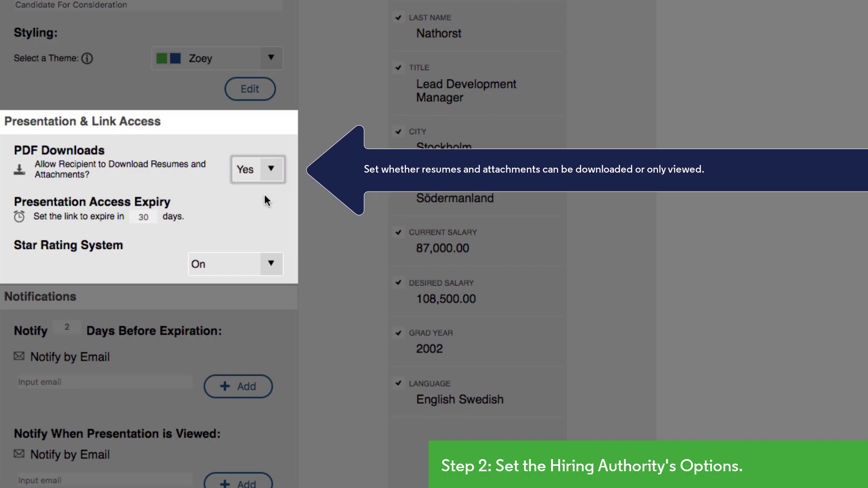
{"action": "double_click", "coordinate": [143, 218]}
{"action": "type", "text": "10"}
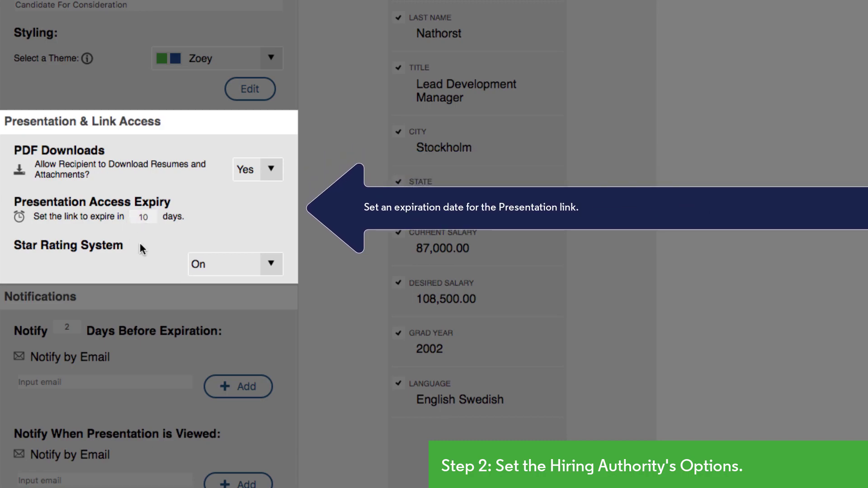
{"action": "left_click", "coordinate": [271, 266]}
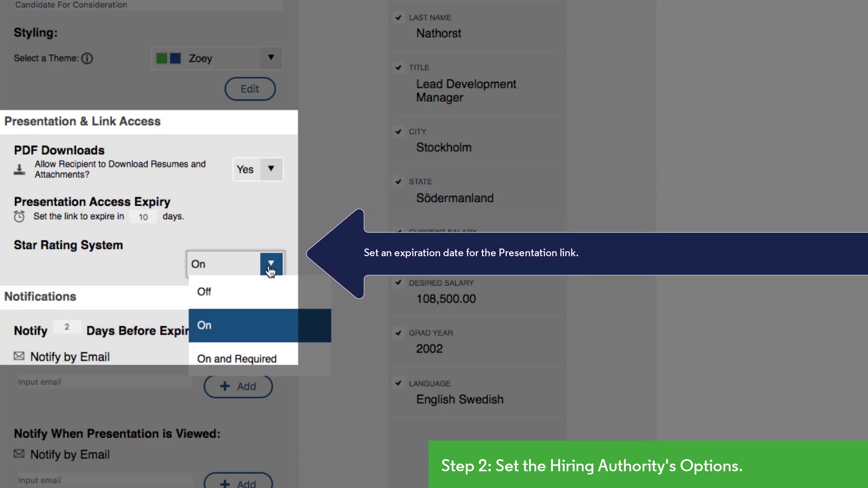
{"action": "left_click", "coordinate": [271, 292]}
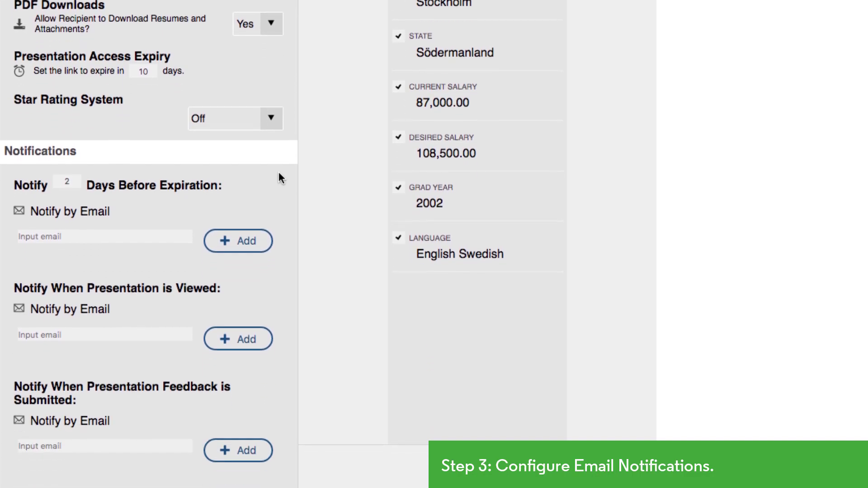
Step: Add the recruiter's email as the link-expiry notification recipient
{"action": "left_click", "coordinate": [167, 198]}
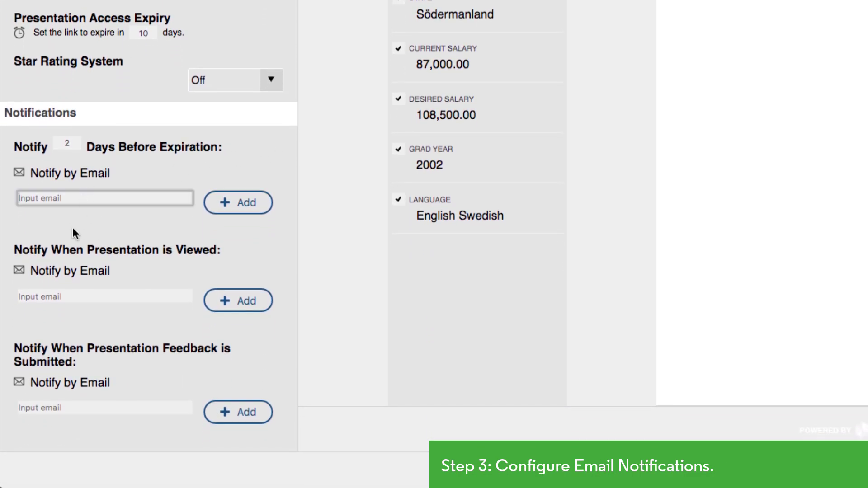
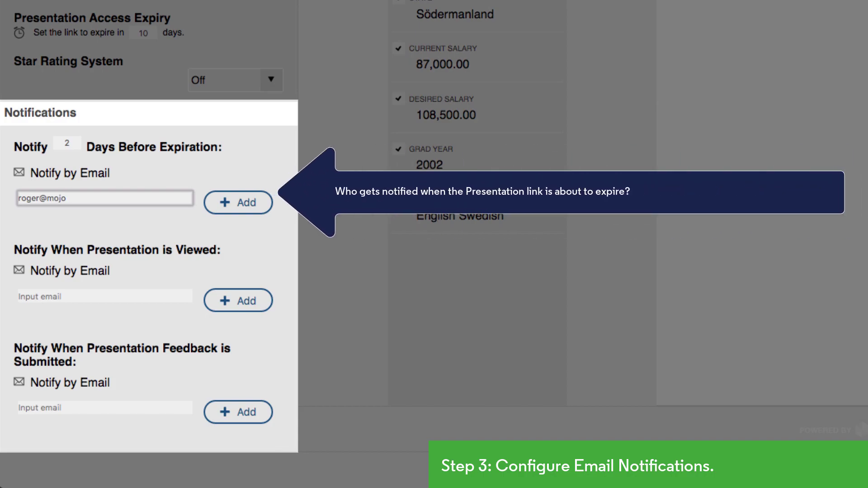
{"action": "key", "text": "Return"}
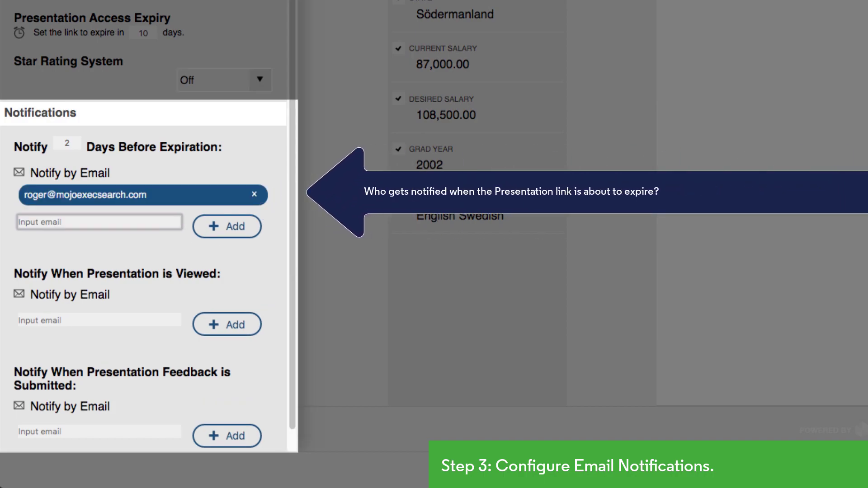
Step: Add two email addresses as presentation-view notification recipients
{"action": "left_click", "coordinate": [68, 298]}
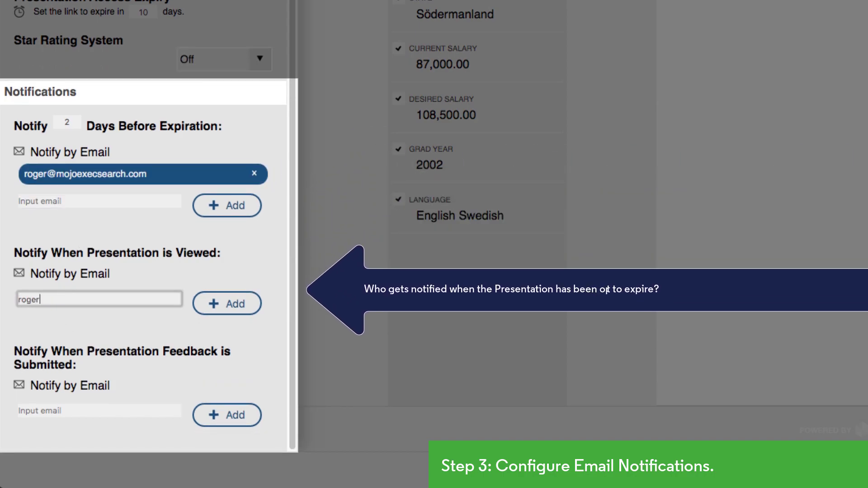
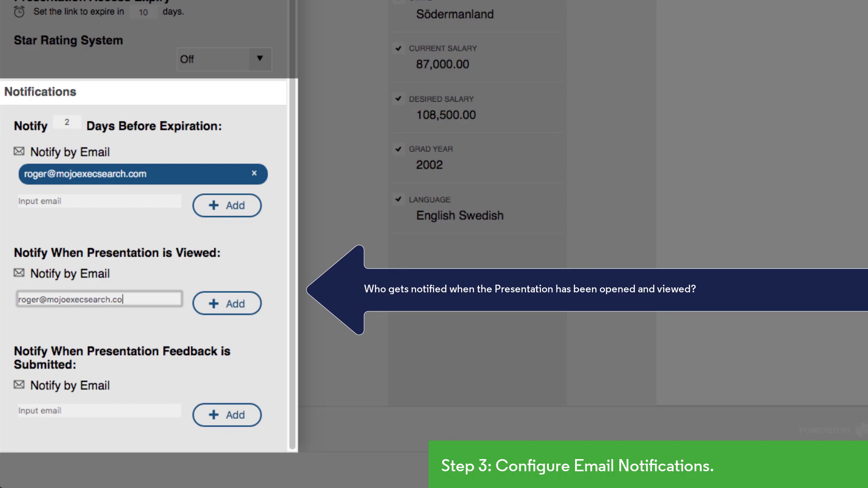
{"action": "key", "text": "Return"}
{"action": "type", "text": "jim"}
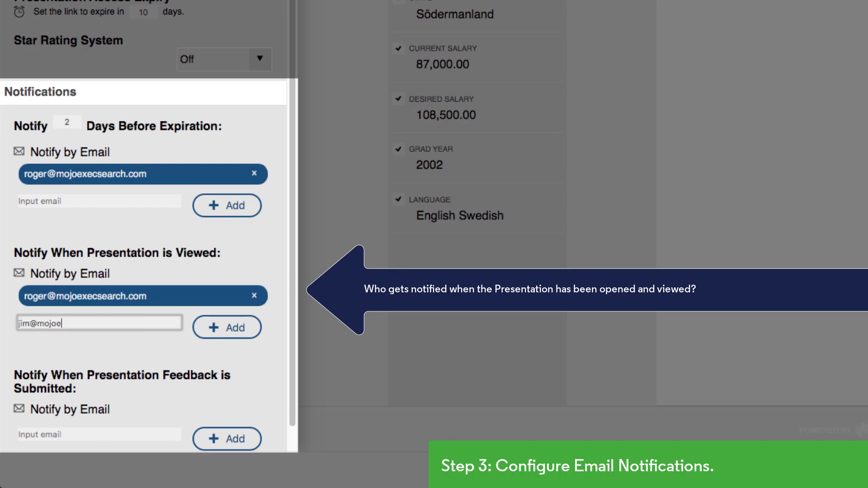
{"action": "key", "text": "Return"}
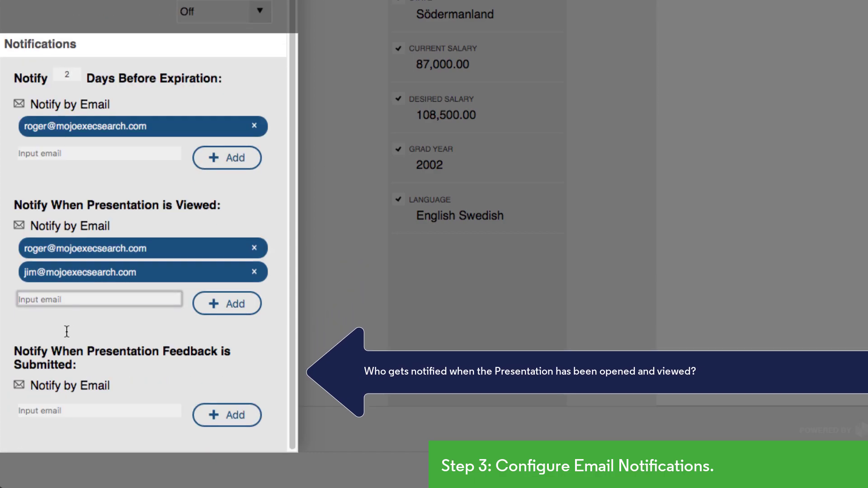
Step: Add a colleague's email as the feedback notification recipient
{"action": "left_click", "coordinate": [67, 409]}
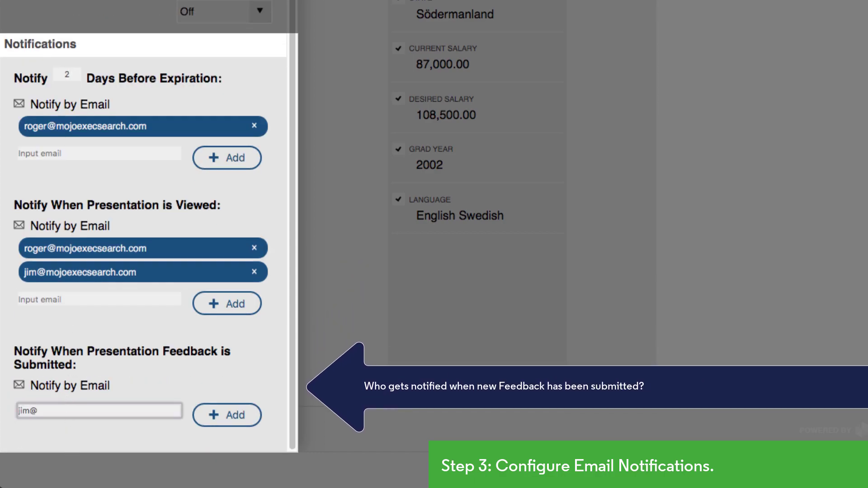
{"action": "key", "text": "Return"}
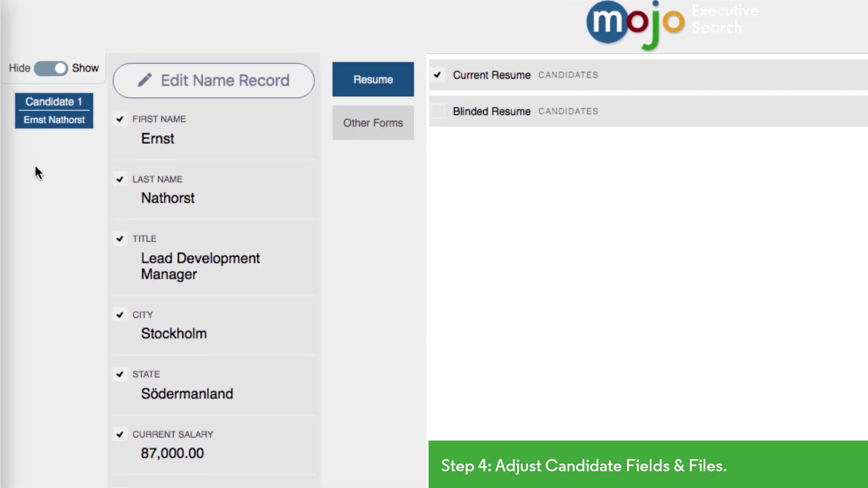
Step: Show the candidate as Candidate 1 and uncheck First Name, Last Name and Current Salary
{"action": "left_click", "coordinate": [49, 69]}
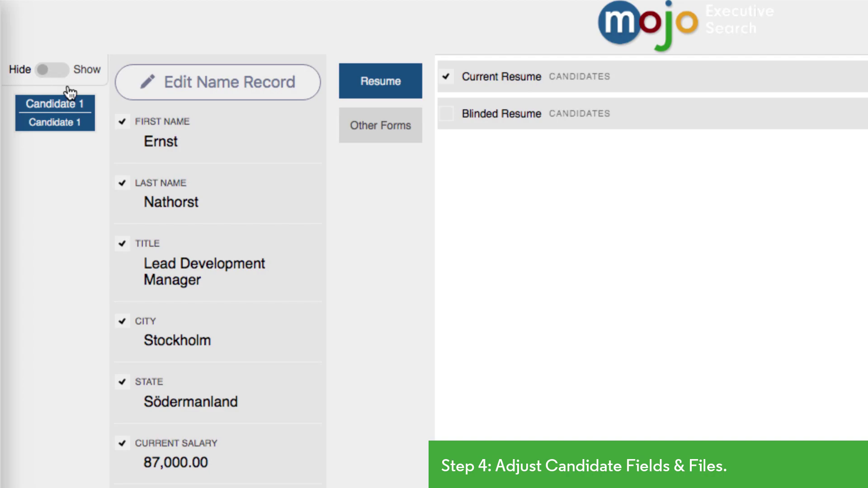
{"action": "left_click", "coordinate": [122, 122]}
{"action": "left_click", "coordinate": [123, 184]}
{"action": "left_click", "coordinate": [122, 445]}
Step: Send the Blinded Resume and include the Skill Sheet from Other Forms
{"action": "left_click", "coordinate": [447, 81]}
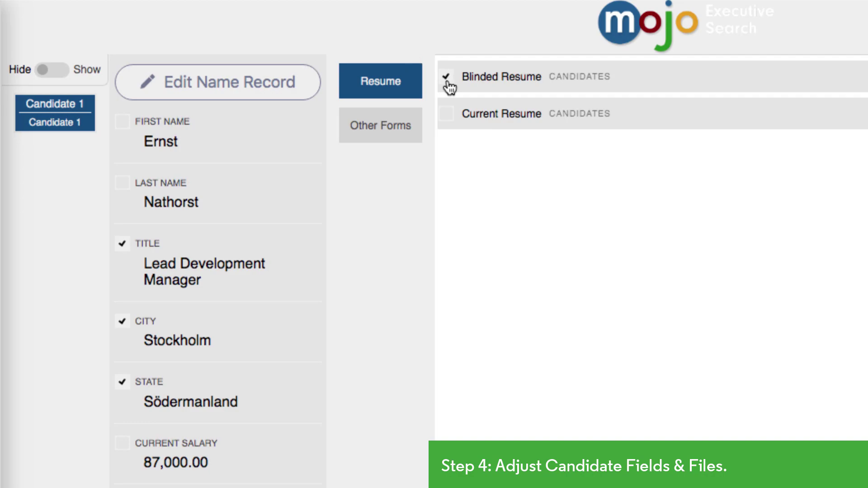
{"action": "left_click", "coordinate": [409, 124]}
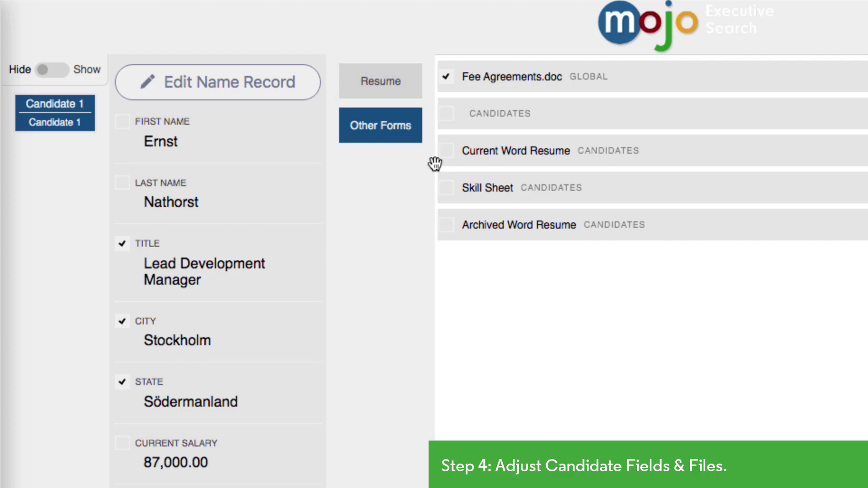
{"action": "left_click", "coordinate": [441, 192]}
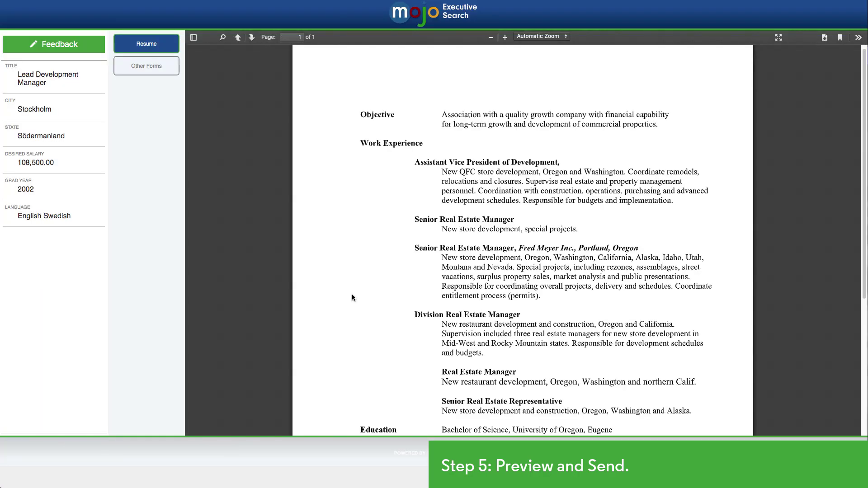
Step: View the candidate's attached forms under Other Forms in the preview
{"action": "left_click", "coordinate": [153, 78]}
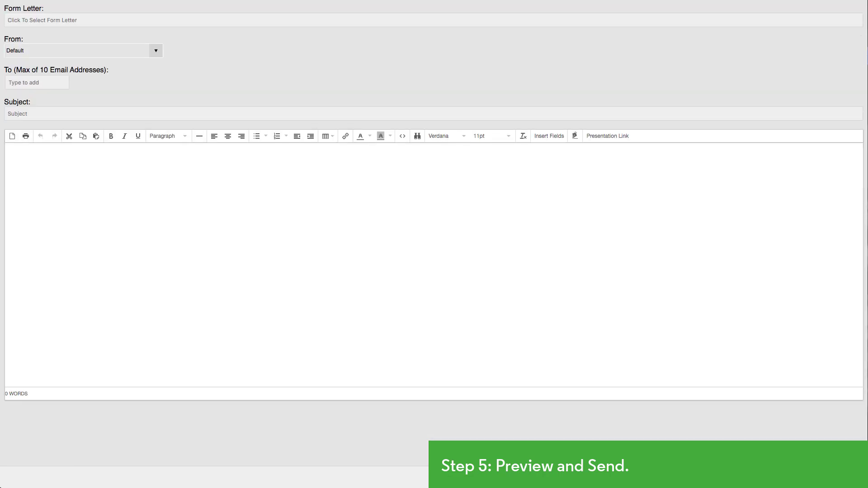
Step: Load the 'I have some candidates for you to review.' form letter and send from the company address
{"action": "left_click", "coordinate": [101, 21]}
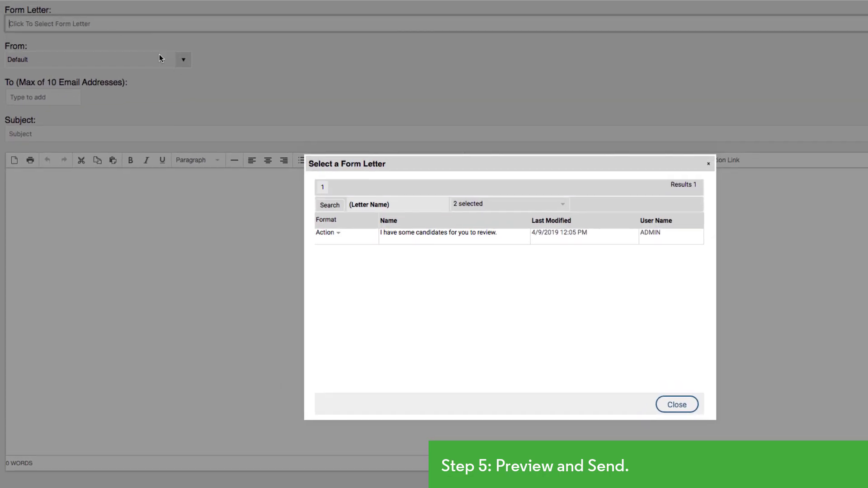
{"action": "left_click", "coordinate": [328, 232]}
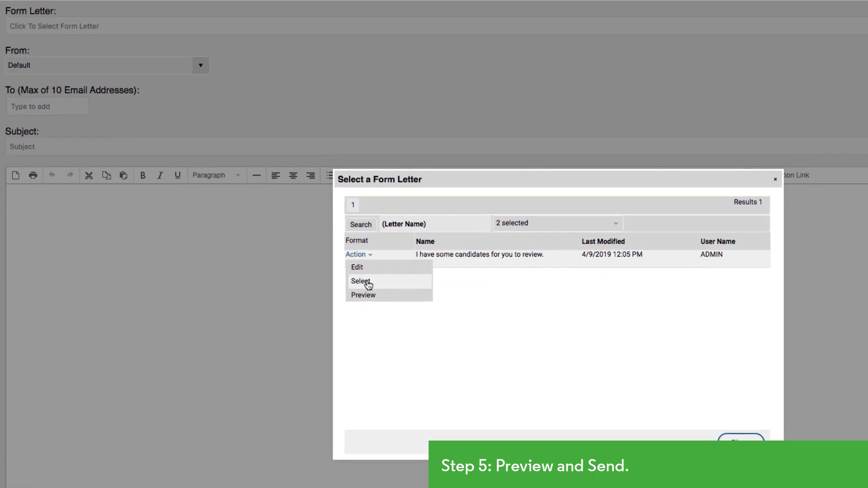
{"action": "left_click", "coordinate": [336, 258]}
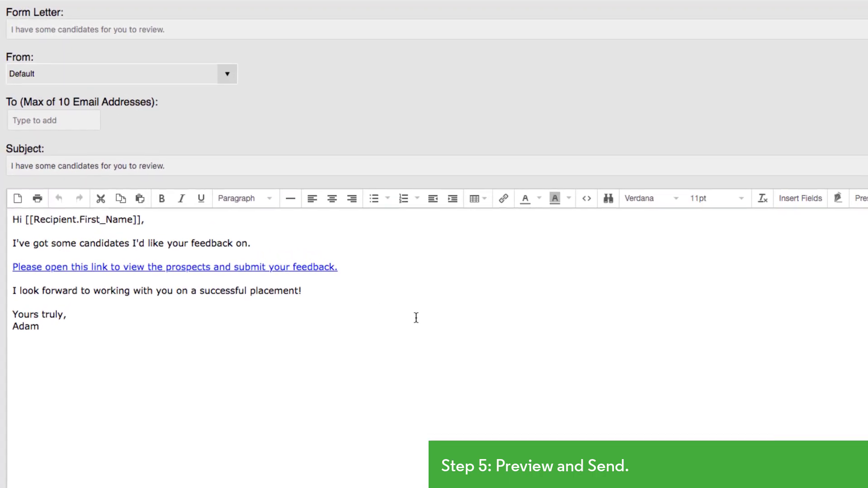
{"action": "left_click", "coordinate": [247, 80]}
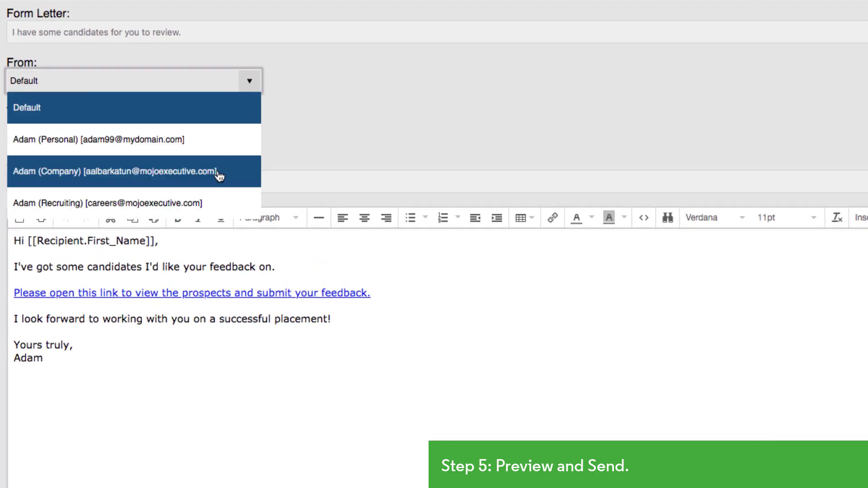
{"action": "left_click", "coordinate": [215, 173]}
Step: Add two contacts as recipients and insert 'Glad we could connect yesterday!' after the feedback sentence
{"action": "left_click", "coordinate": [76, 130]}
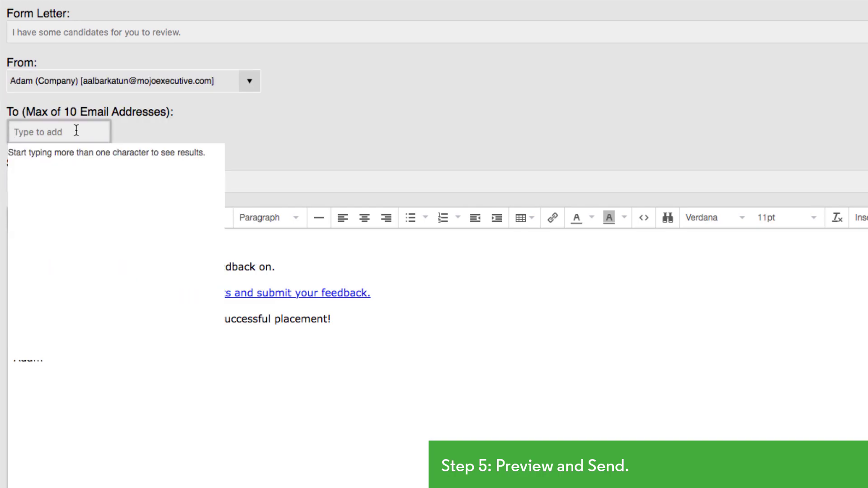
{"action": "type", "text": "Dan"}
{"action": "left_click", "coordinate": [113, 270]}
{"action": "left_click", "coordinate": [100, 132]}
{"action": "type", "text": "li"}
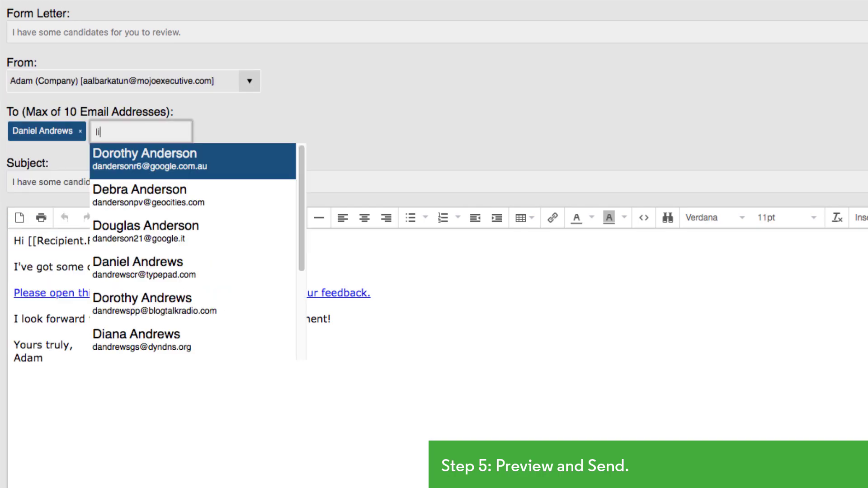
{"action": "type", "text": "z"}
{"action": "left_click", "coordinate": [146, 164]}
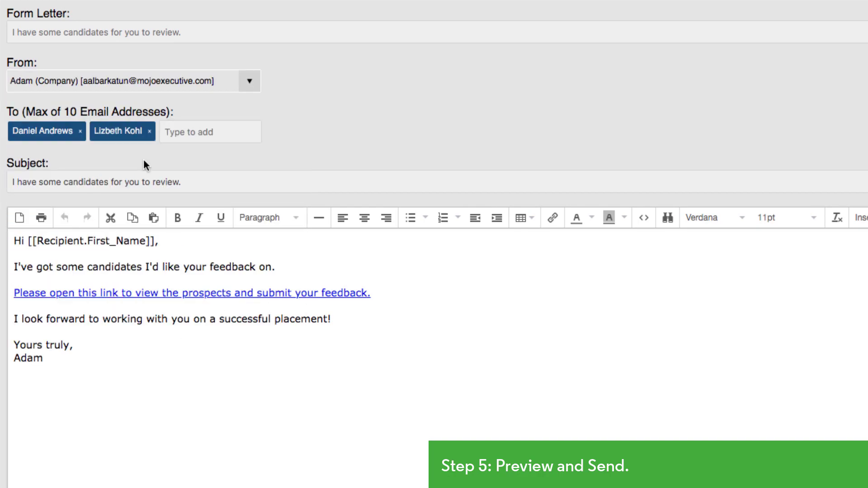
{"action": "left_click", "coordinate": [314, 266]}
{"action": "type", "text": "Glad we could connect"}
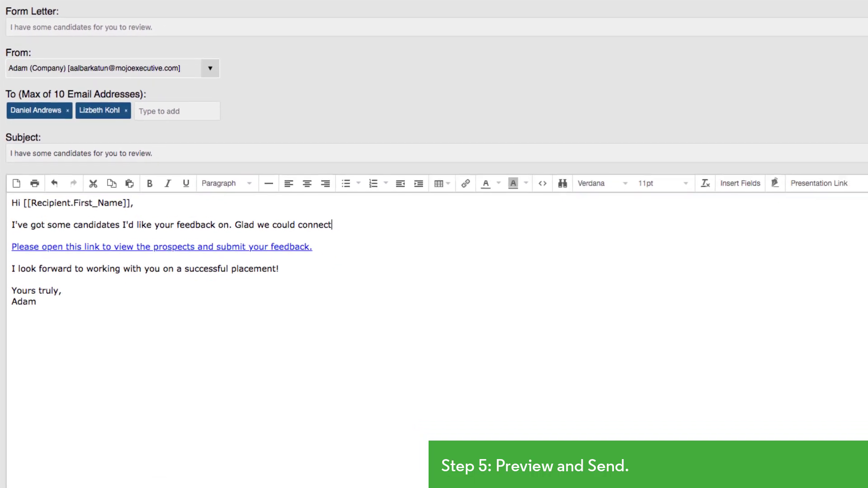
{"action": "type", "text": " yesterday!"}
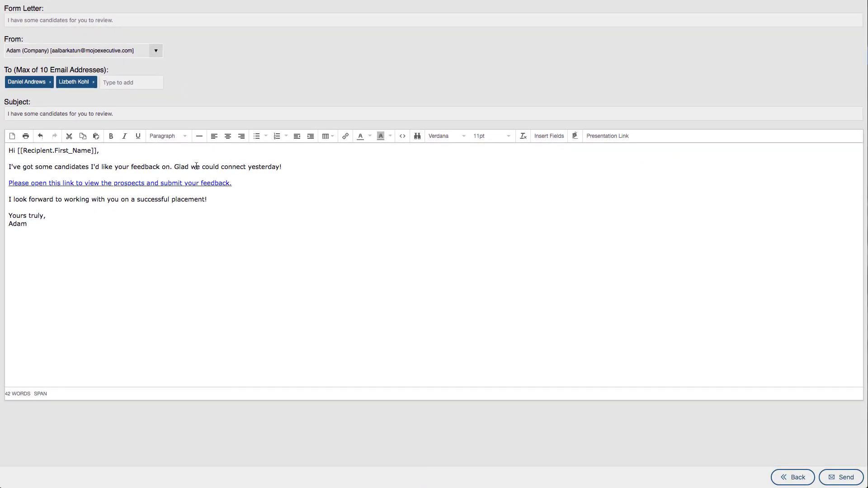